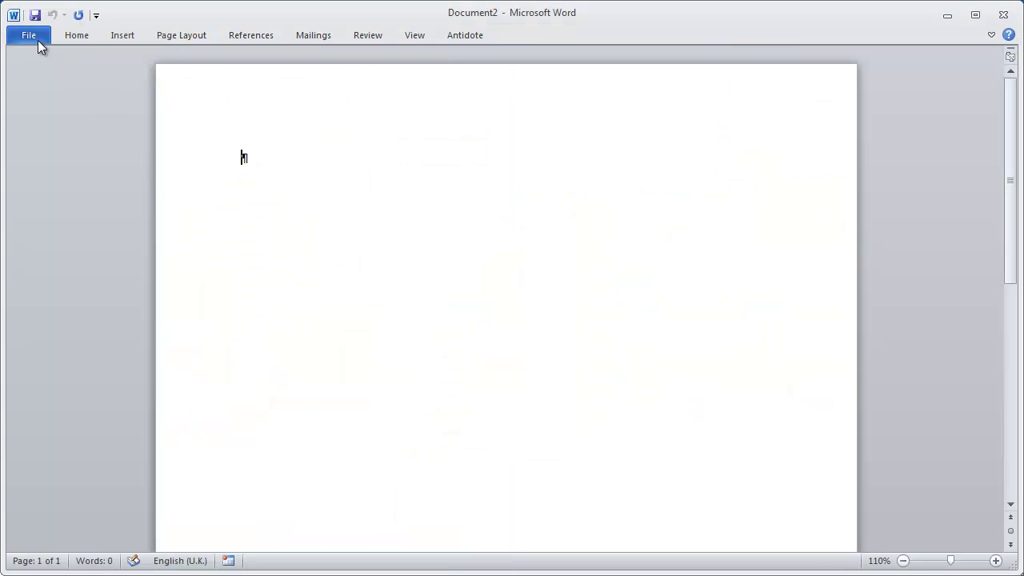
View Word's Help and About product information in the File view, then return to blank Document1
left_click(34, 38)
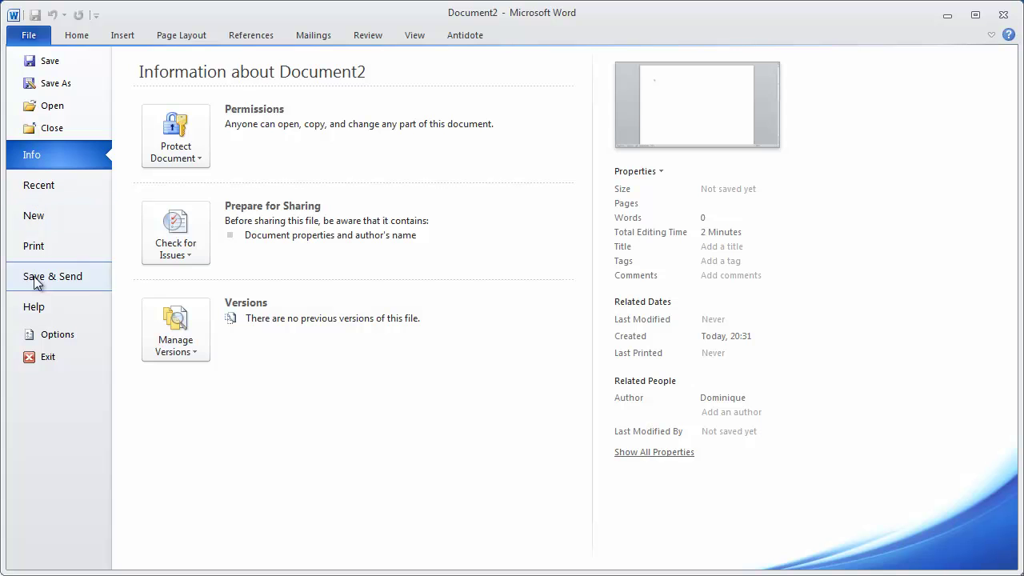
left_click(37, 319)
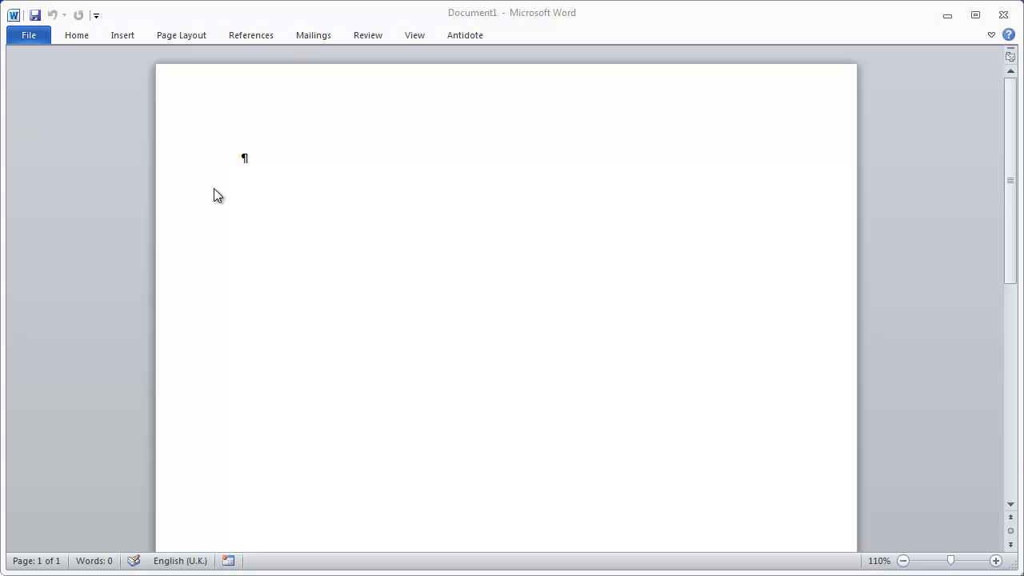
Remove the expired Wordfast LLC certificate from Trusted Publishers, leaving only DT Soft Ltd, then view Trusted Locations
left_click(30, 36)
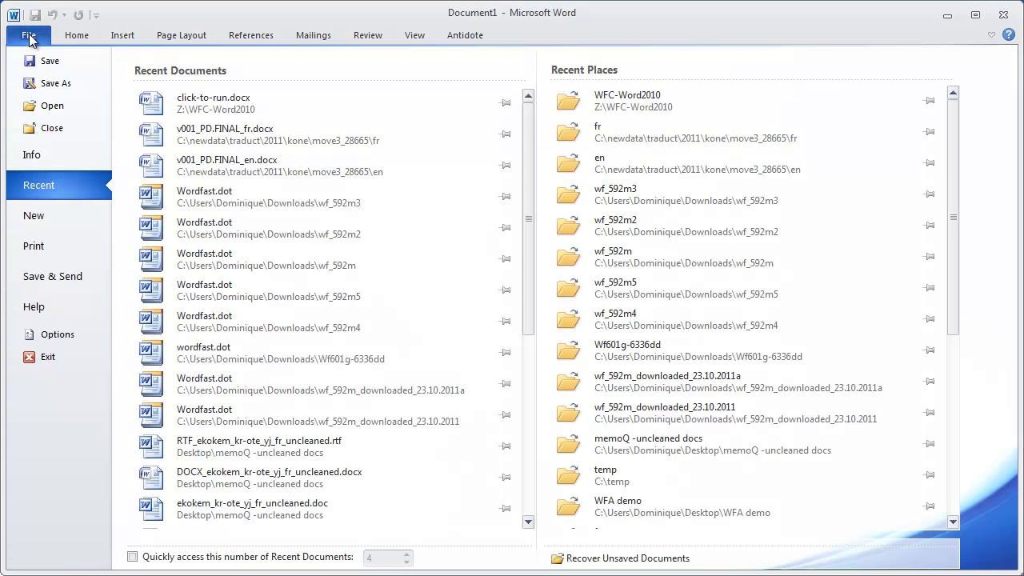
left_click(60, 336)
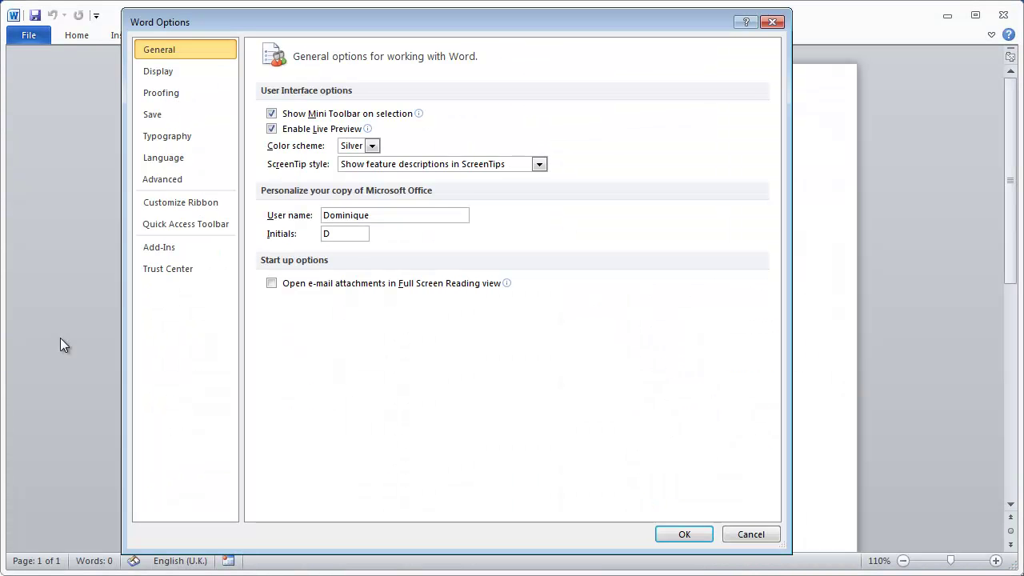
left_click(186, 270)
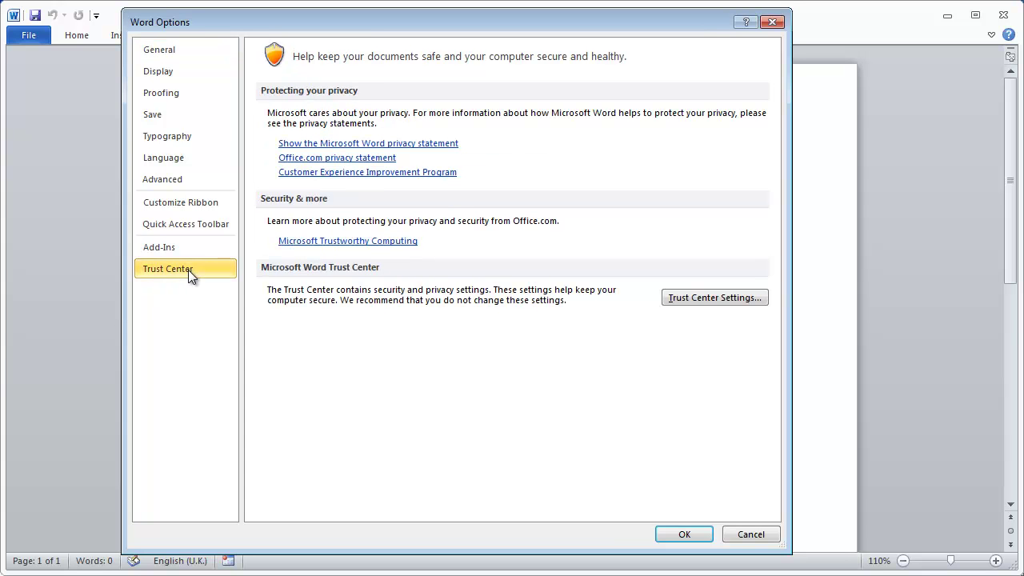
left_click(729, 299)
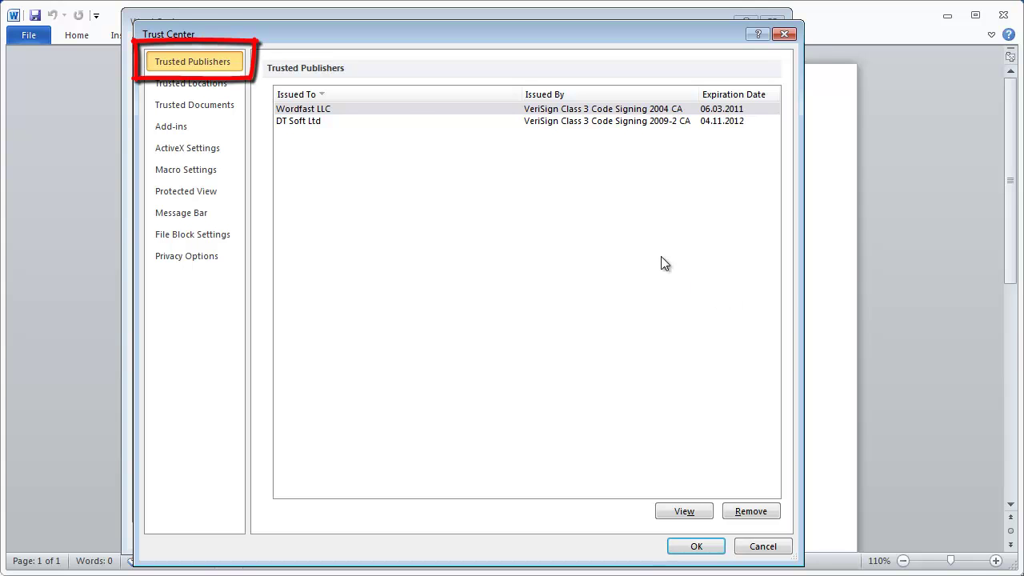
left_click(392, 107)
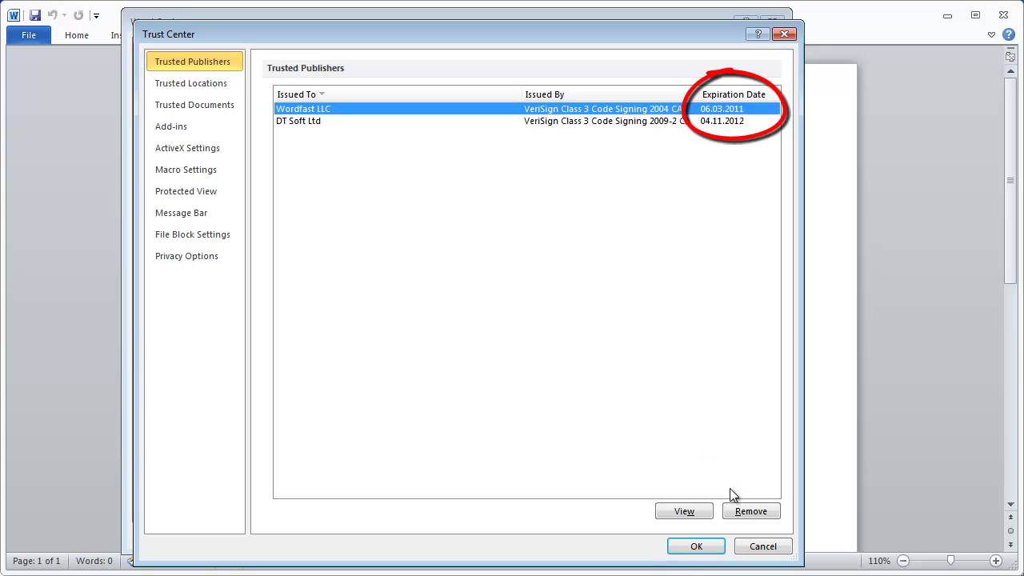
left_click(748, 513)
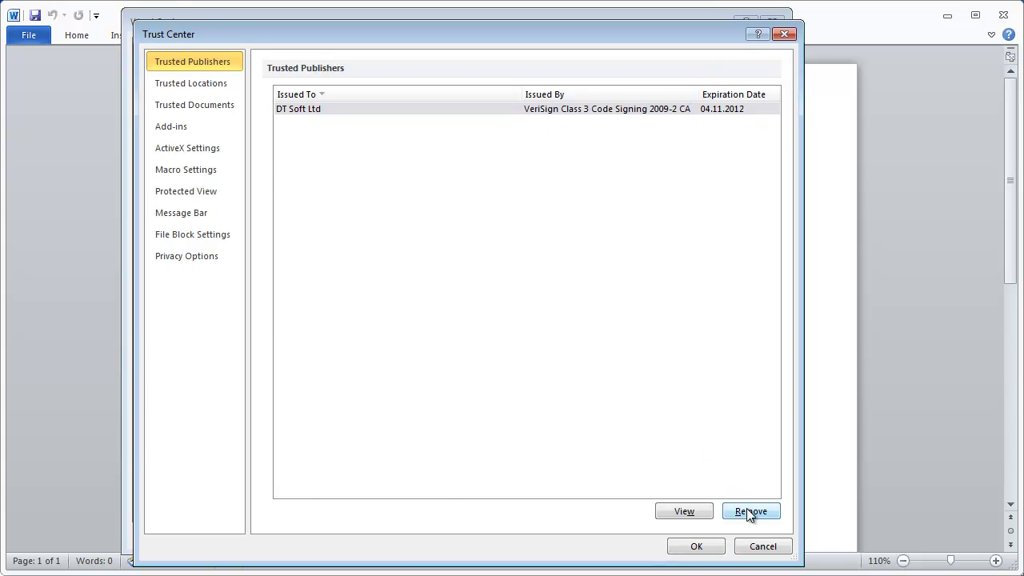
left_click(195, 86)
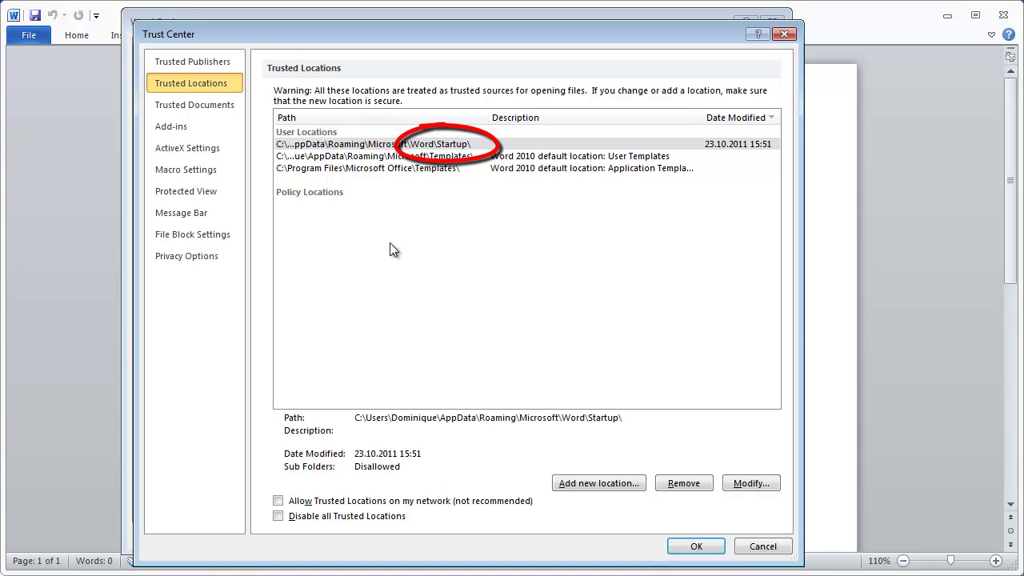
Set macros to 'Disable all macros except digitally signed macros' and trust VBA project object model access
left_click(211, 110)
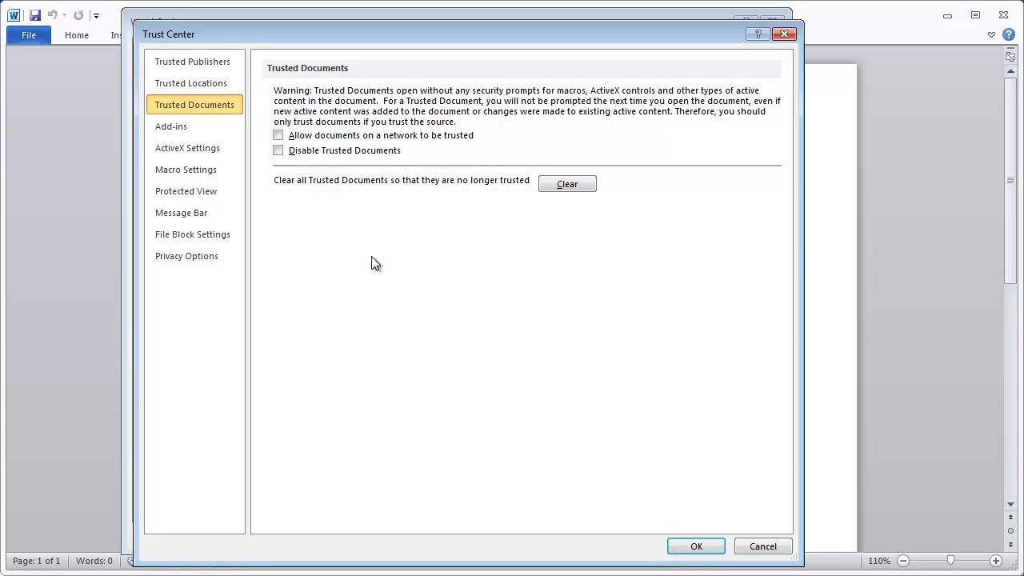
left_click(176, 128)
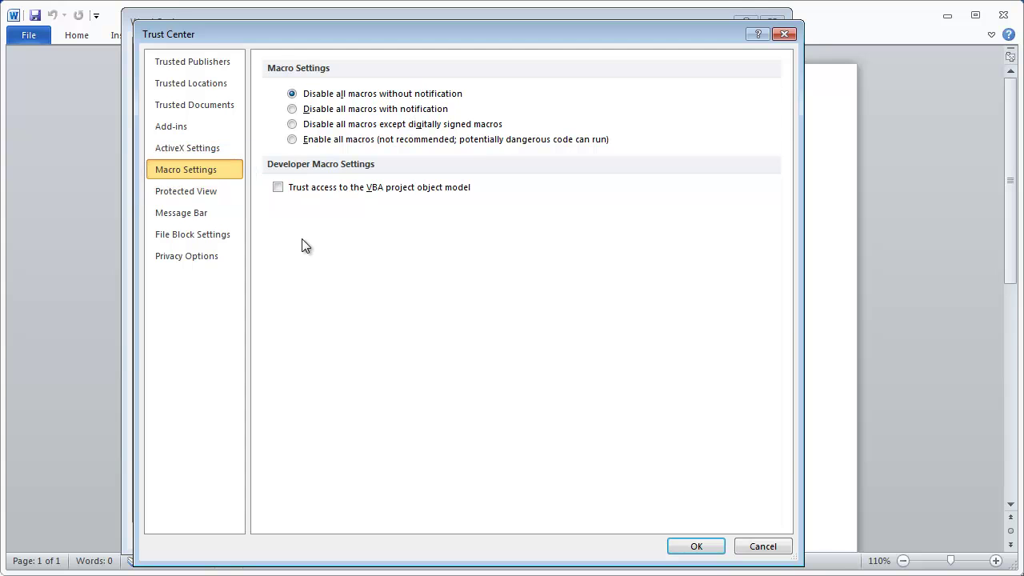
left_click(292, 125)
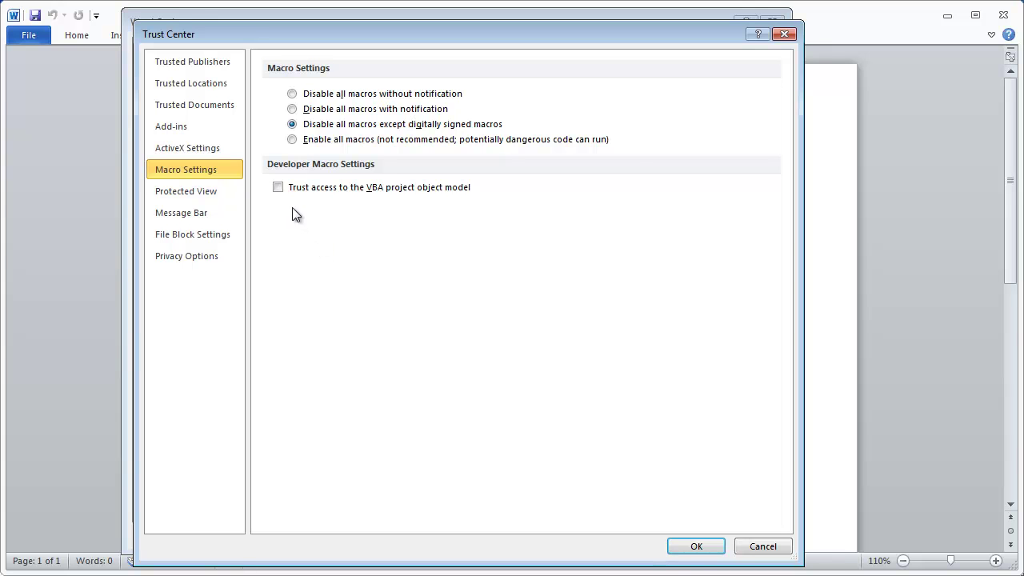
left_click(277, 188)
left_click(205, 193)
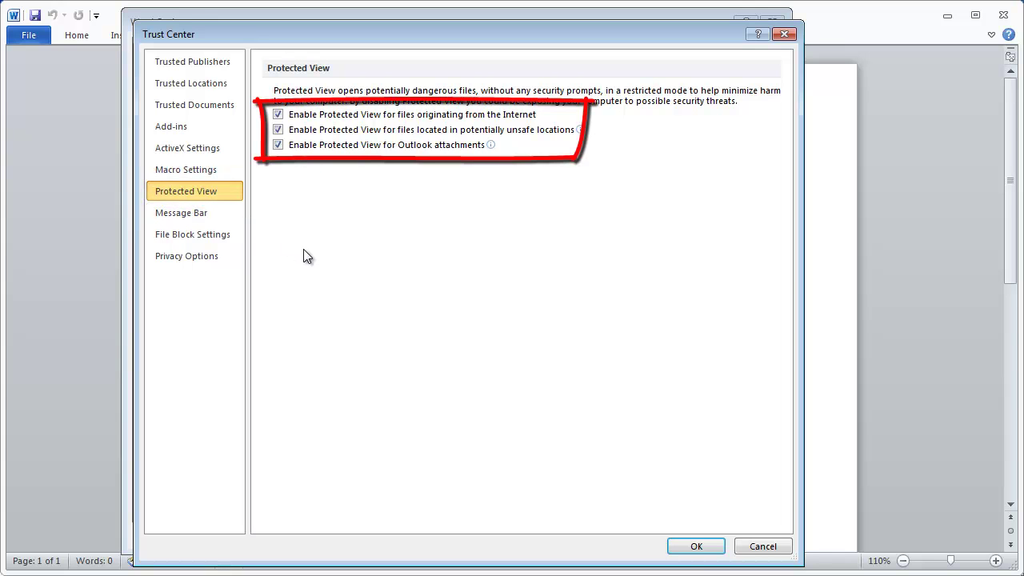
Check the Message Bar settings, then confirm and close Trust Center and Word Options
left_click(190, 214)
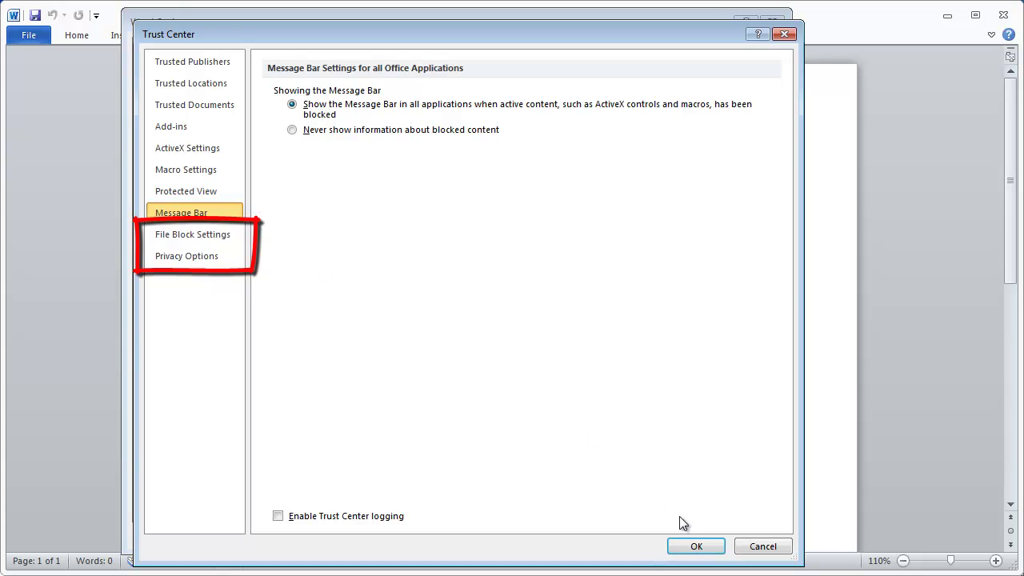
left_click(695, 546)
left_click(695, 545)
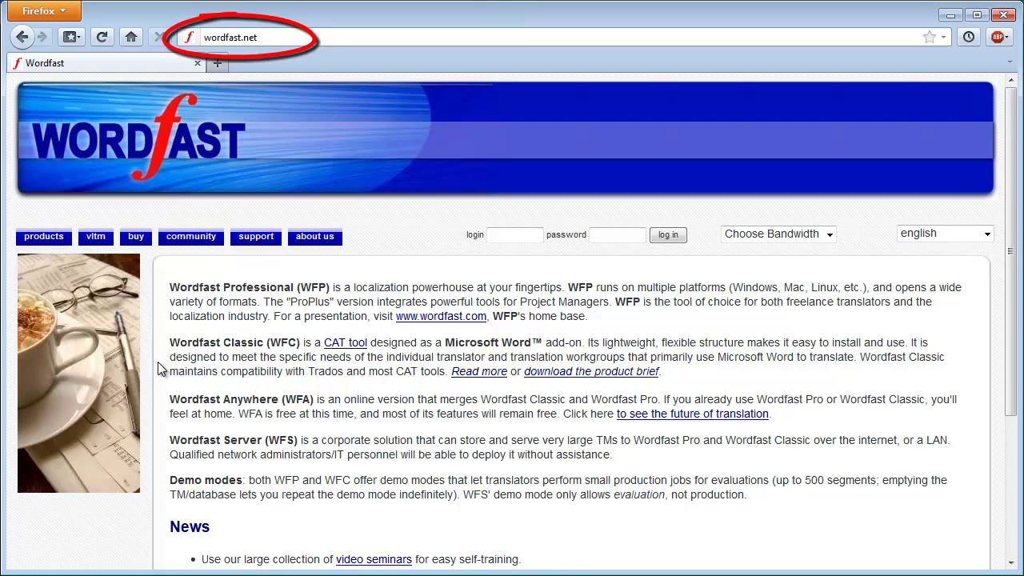
Log in to wordfast.net with the saved credentials and download Wordfast Classic 6 as Wf601g-6336dd.zip
mouse_move(28, 234)
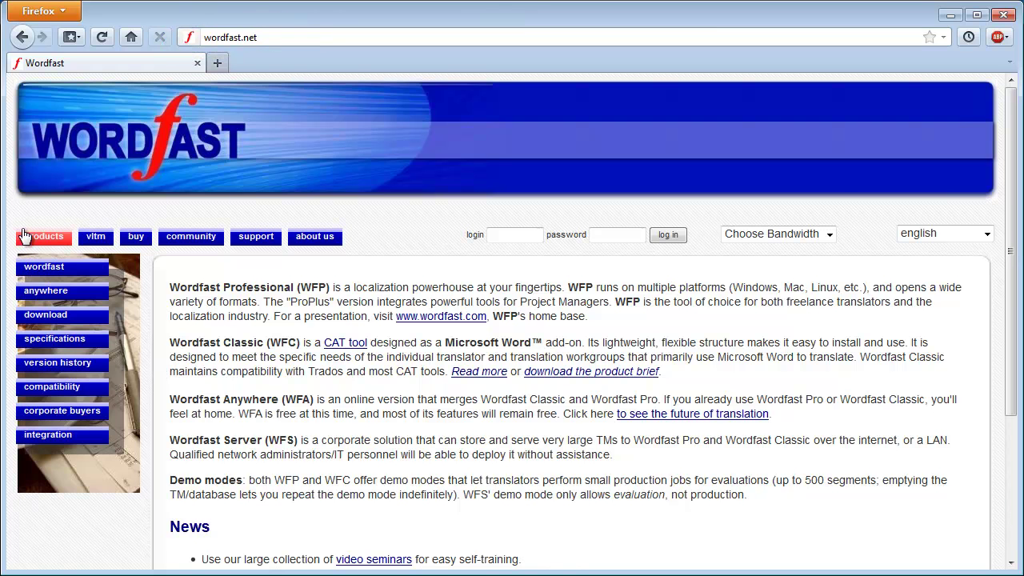
left_click(69, 316)
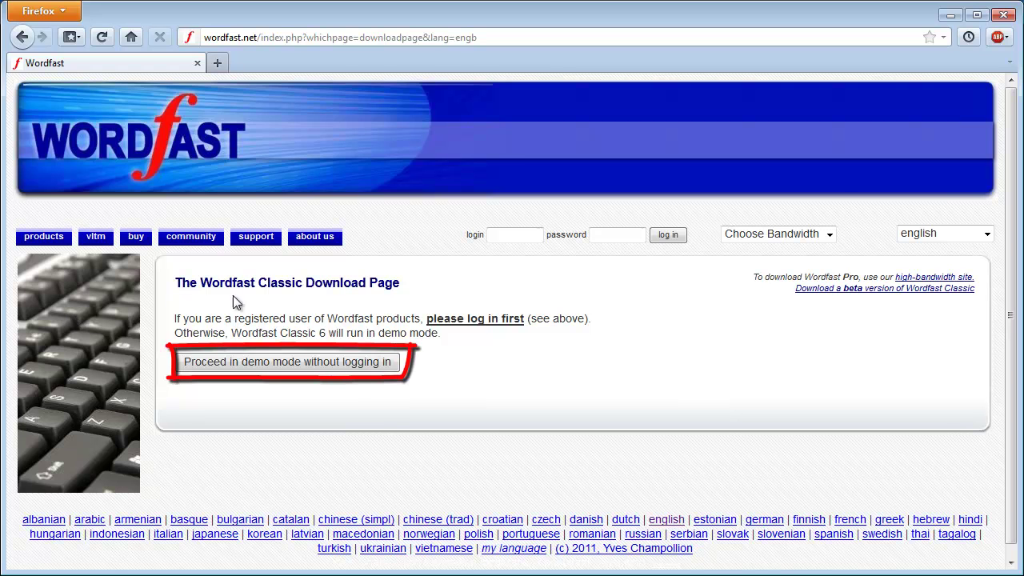
left_click(493, 235)
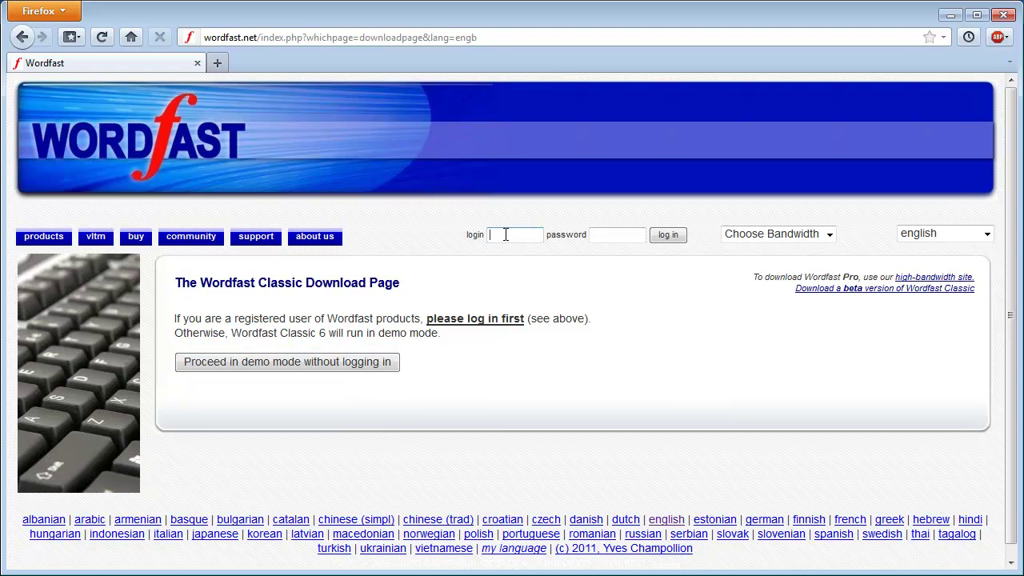
left_click(508, 256)
left_click(670, 236)
left_click(250, 336)
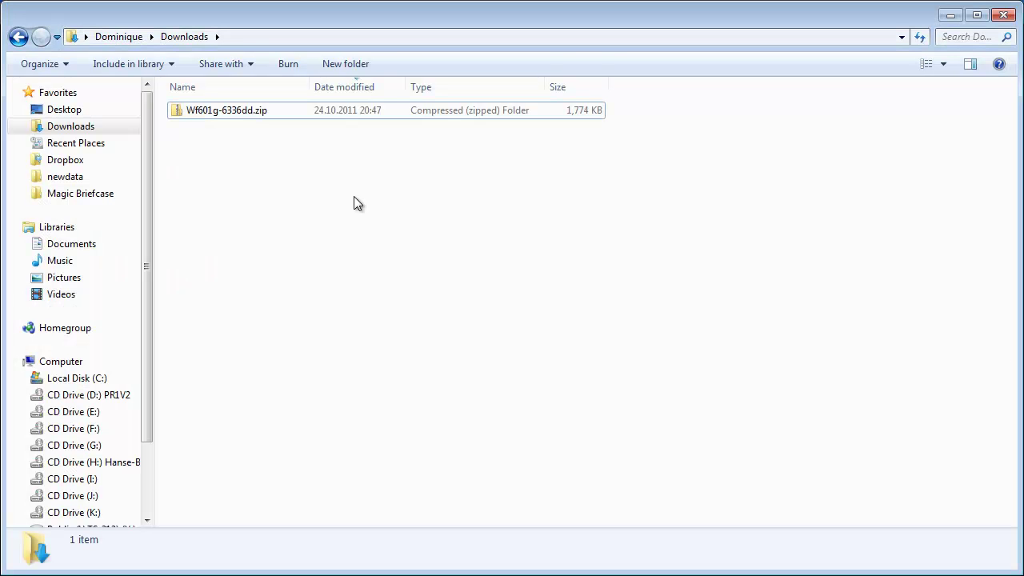
Extract Wf601g-6336dd.zip into its suggested folder and open wordfast.dot in Word
right_click(240, 111)
left_click(291, 183)
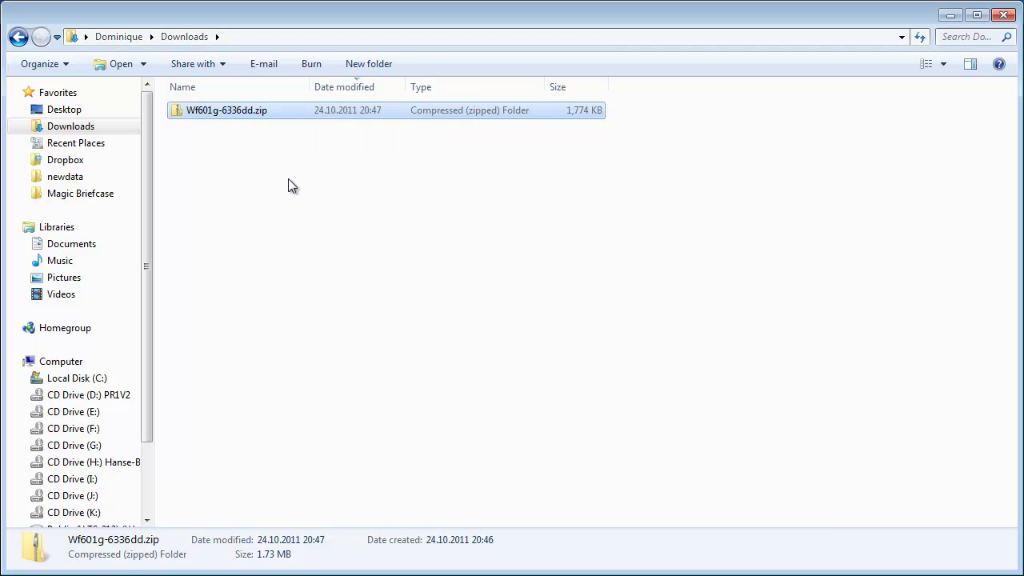
left_click(724, 502)
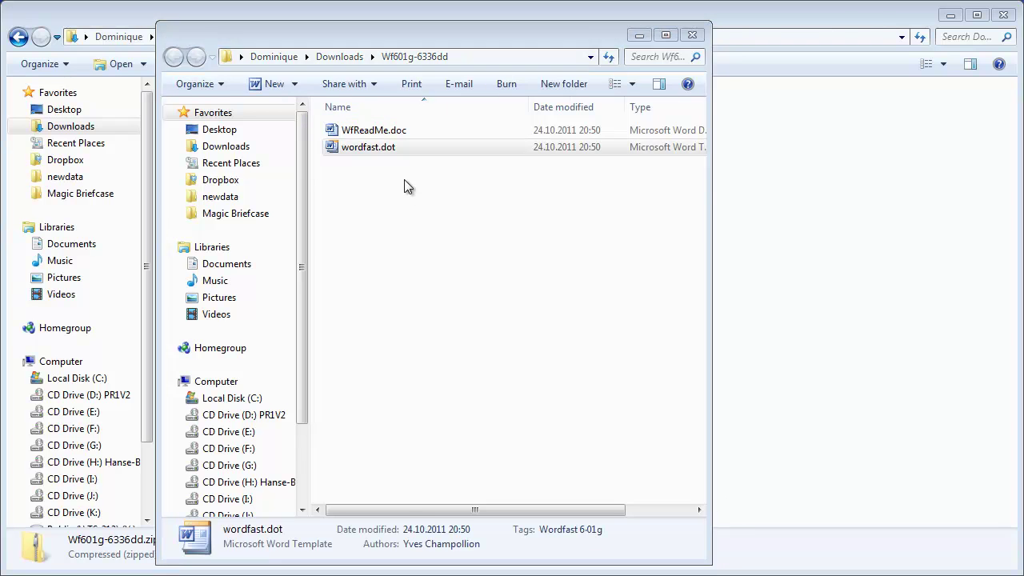
double_click(364, 147)
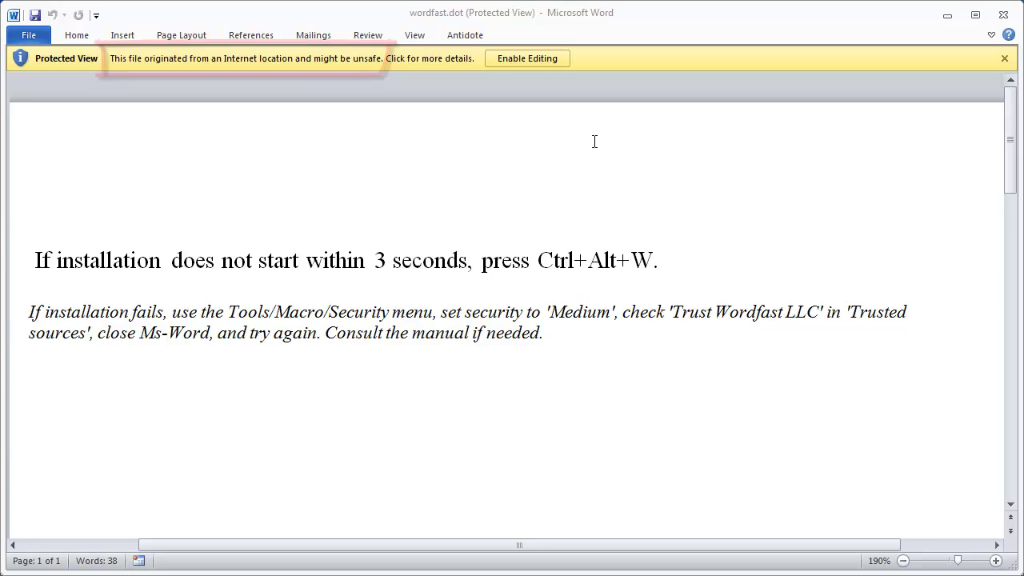
Enable editing of wordfast.dot and open the macro security alert showing its Wordfast LLC signature
left_click(534, 59)
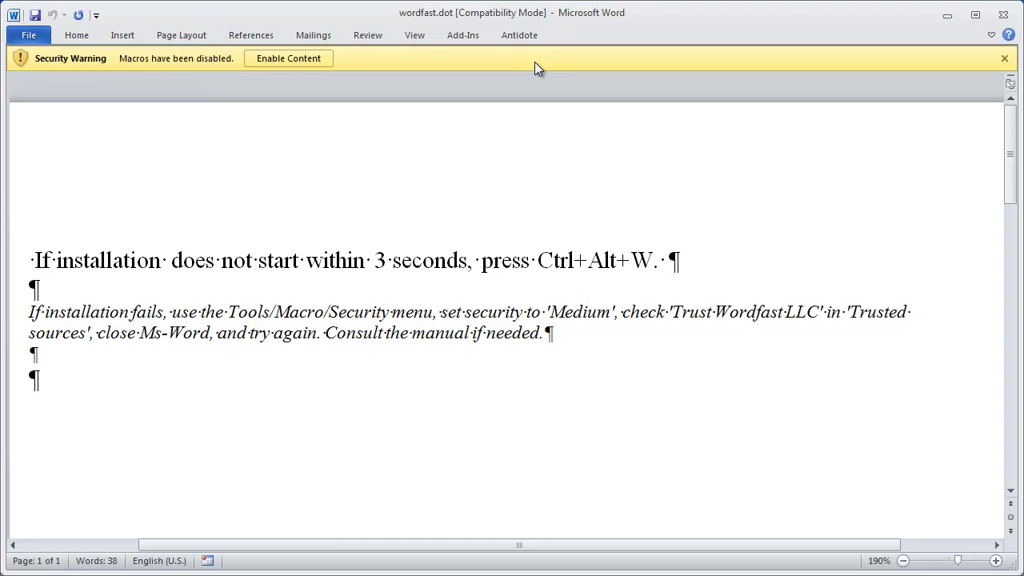
left_click(175, 59)
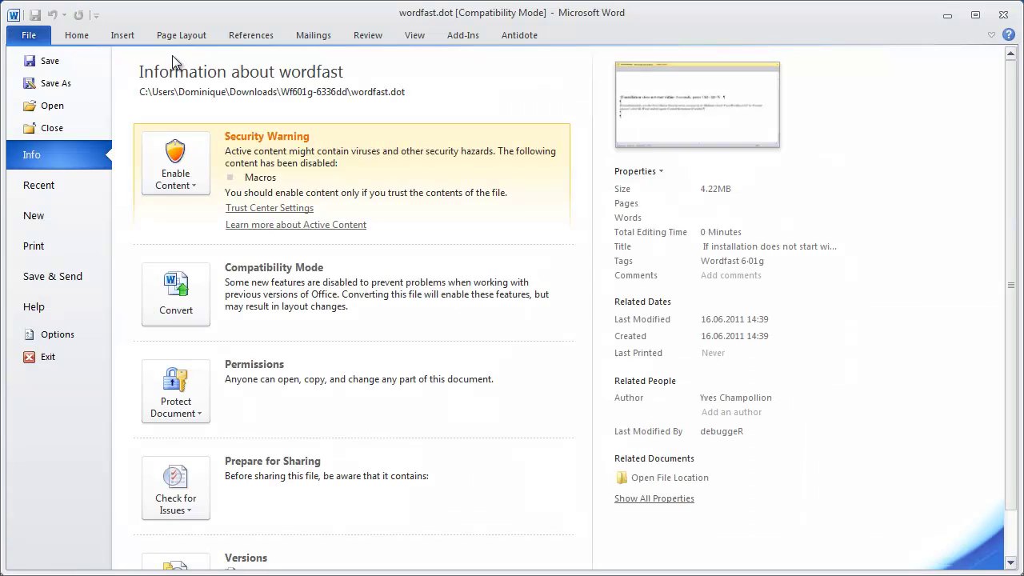
left_click(194, 184)
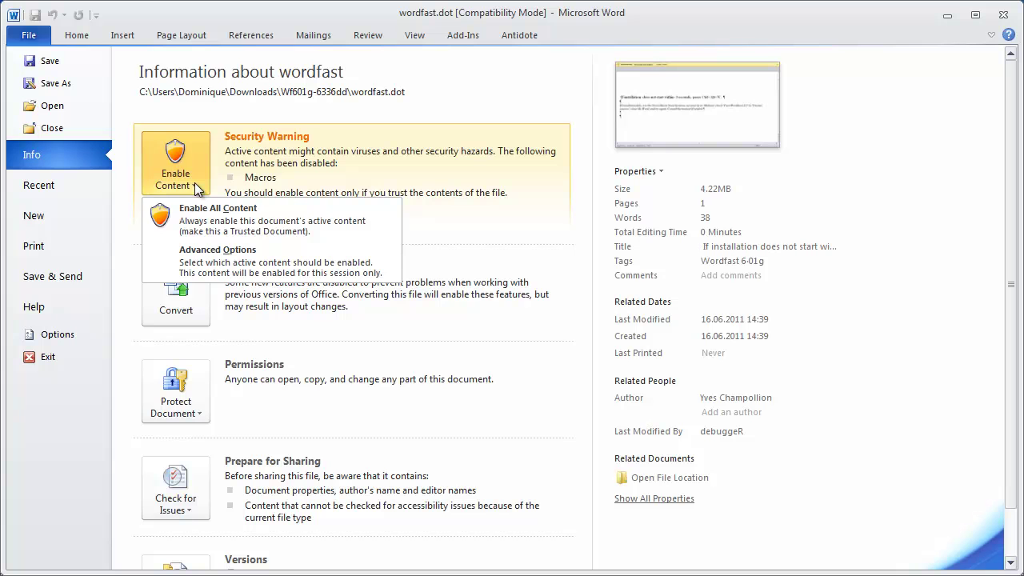
left_click(305, 267)
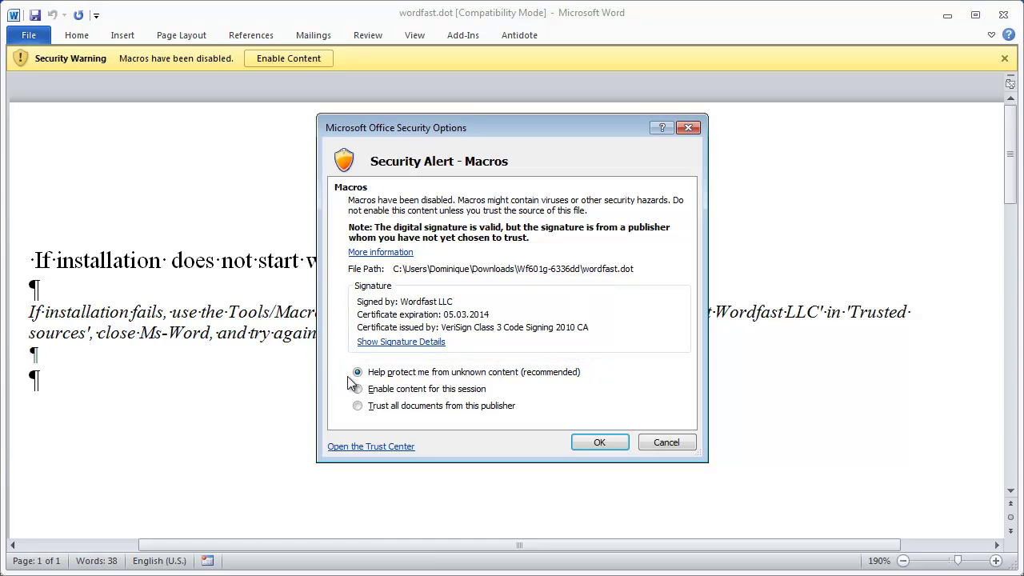
Choose 'Trust all documents from this publisher' for Wordfast LLC and acknowledge the installation message
left_click(358, 406)
left_click(594, 444)
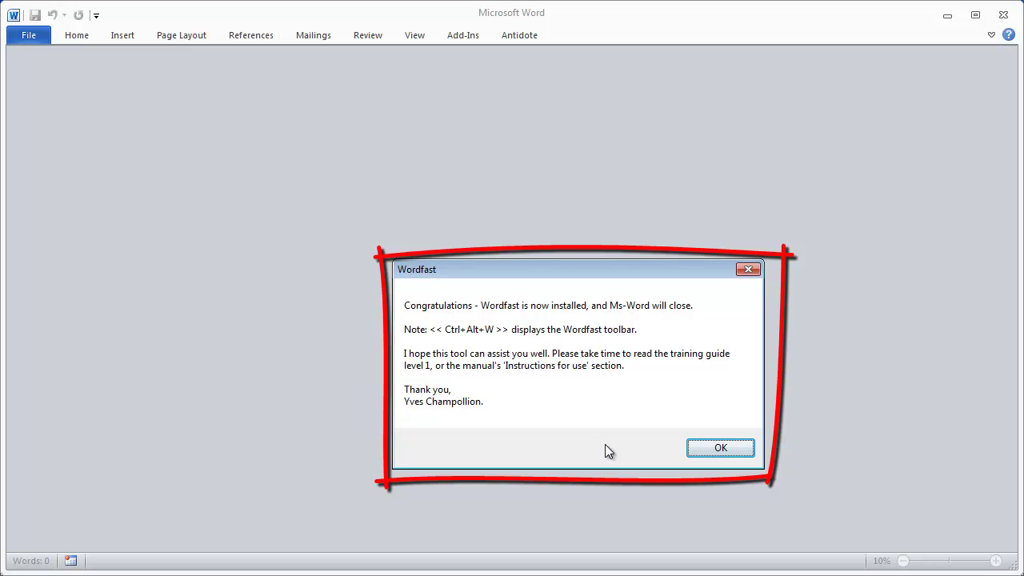
left_click(720, 449)
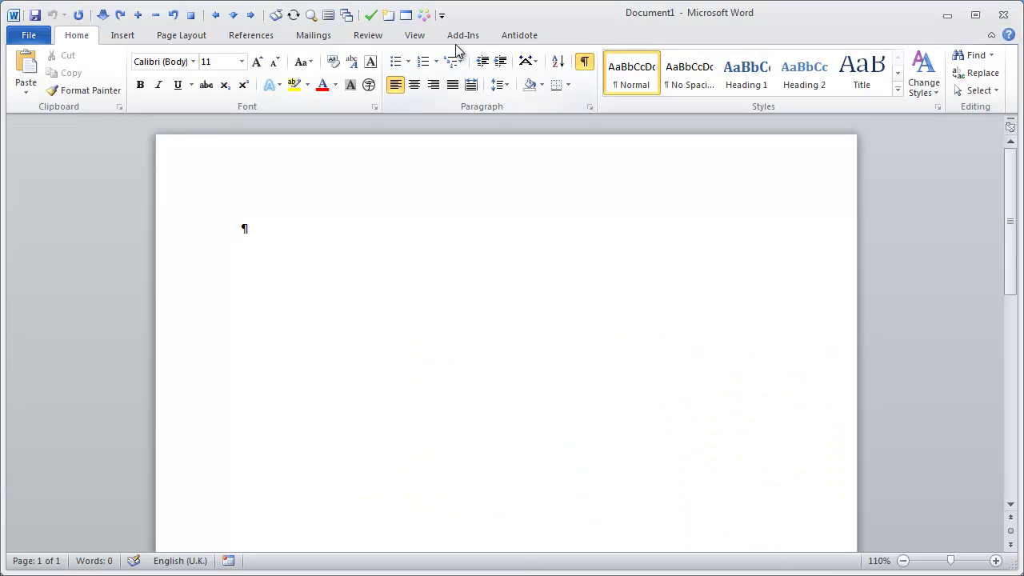
Expand the full Wordfast toolbar on the Add-Ins tab and open the Wordfast dialog's '?' version tab
left_click(461, 37)
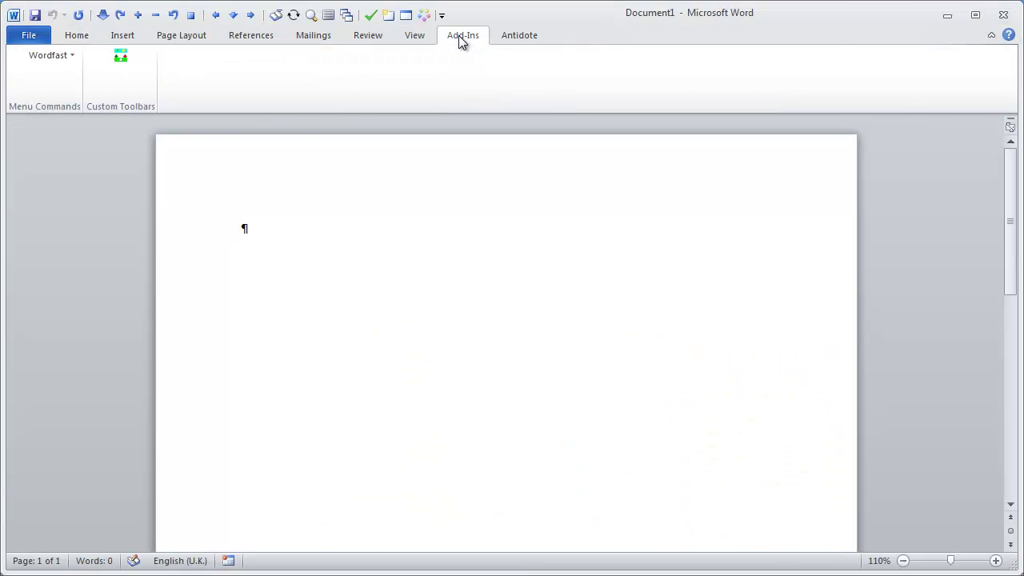
left_click(64, 57)
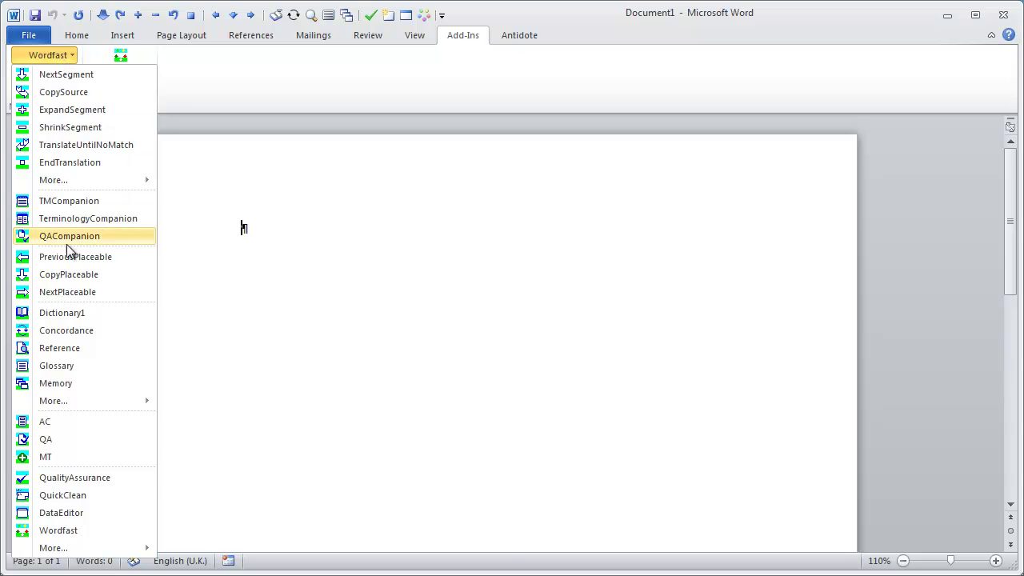
key("Escape")
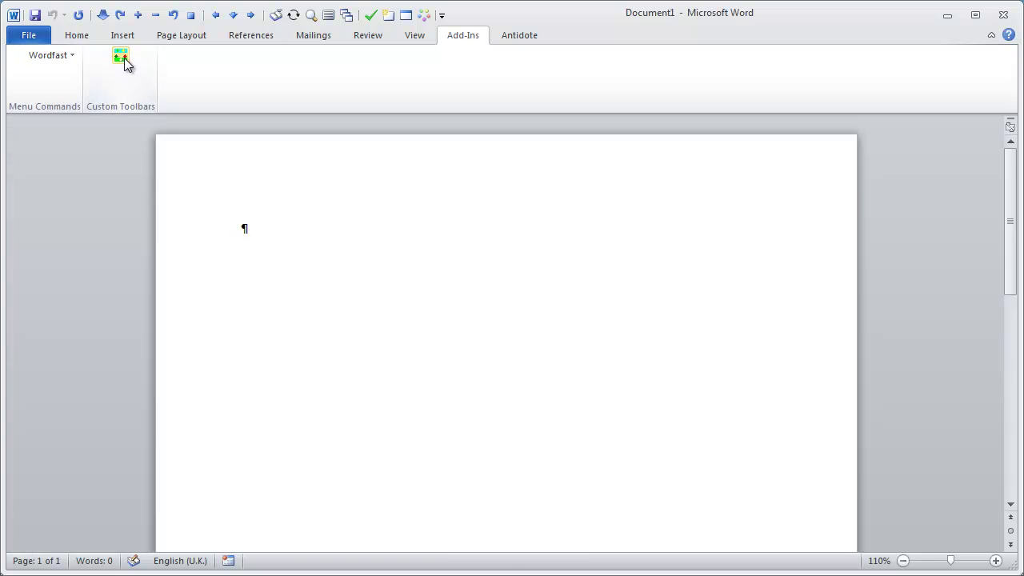
left_click(124, 58)
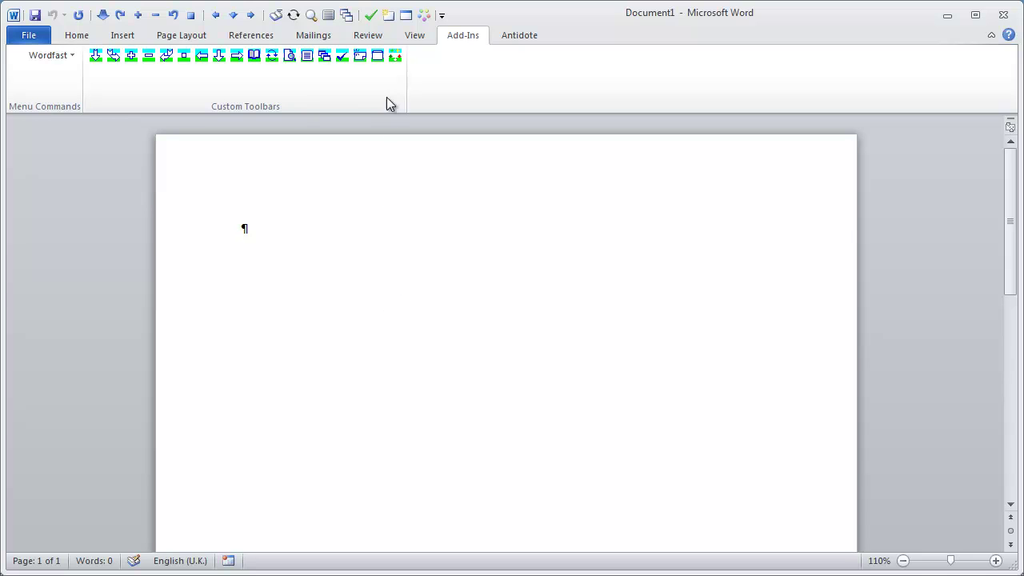
left_click(395, 57)
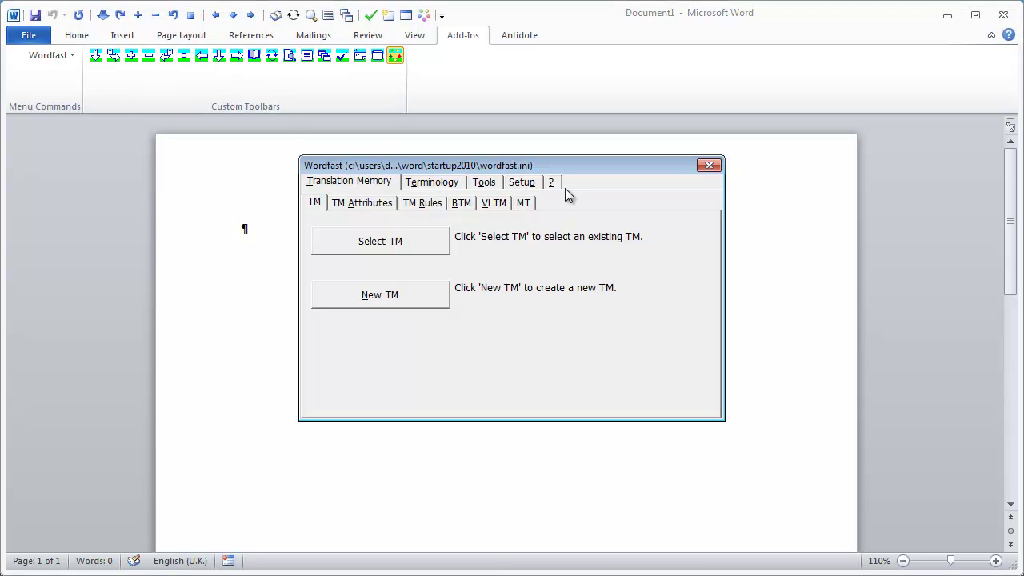
left_click(551, 182)
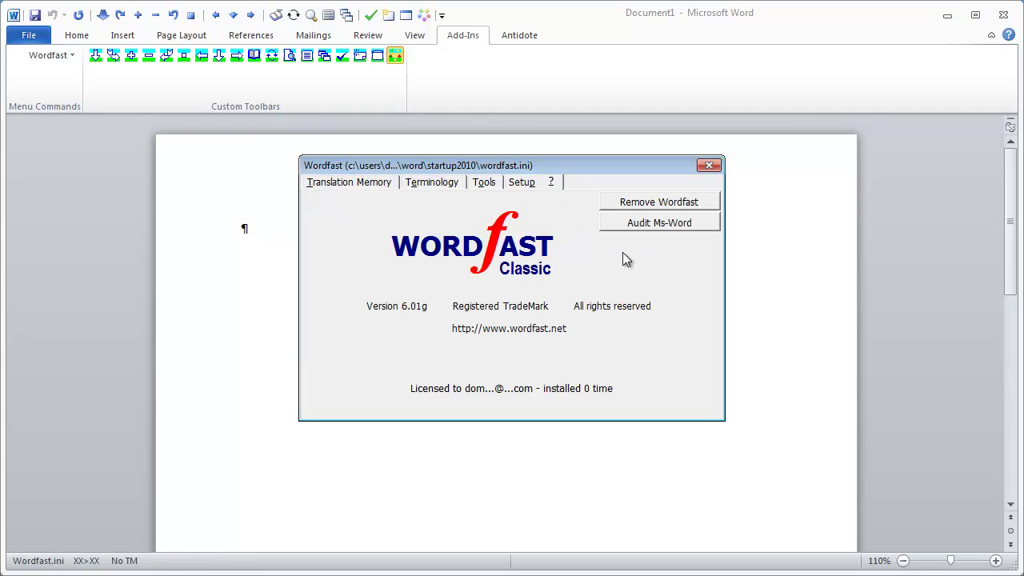